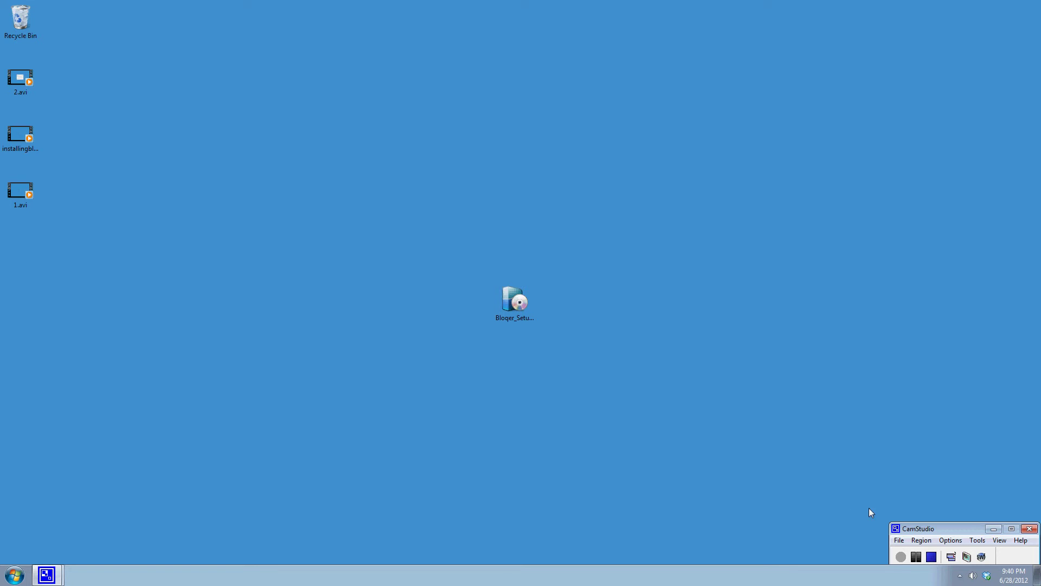
# - Run Bloqer_Setup.exe, accept the licence agreement and install the client through to the login page
pyautogui.click(518, 312)
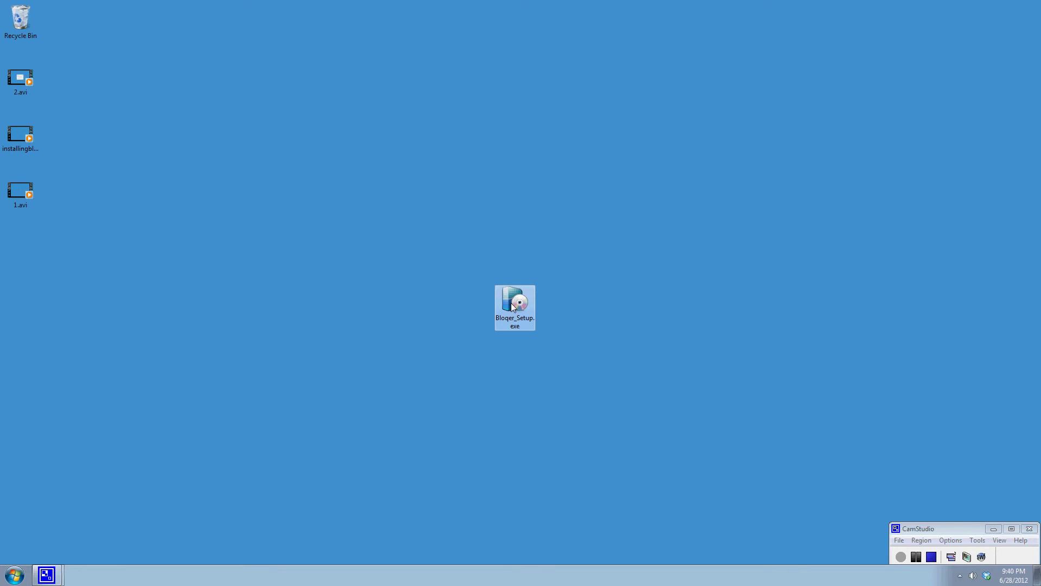
pyautogui.doubleClick(512, 306)
pyautogui.click(528, 312)
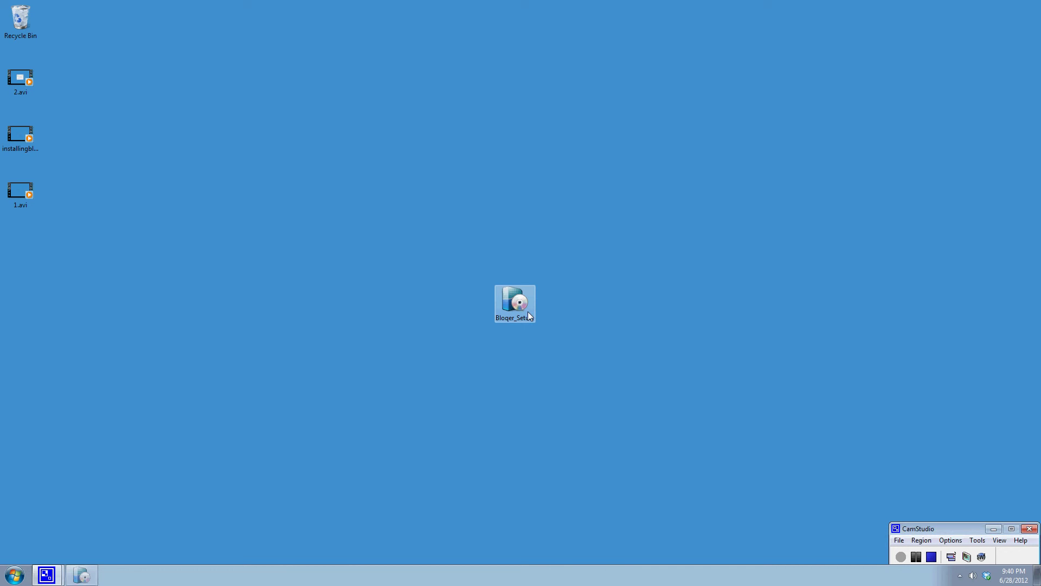
pyautogui.click(426, 348)
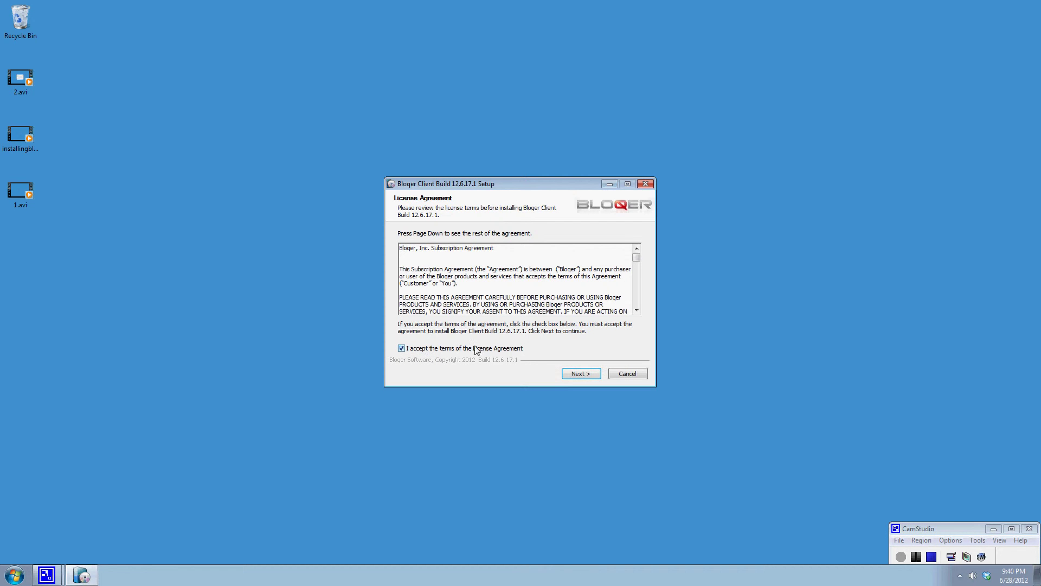
pyautogui.click(590, 376)
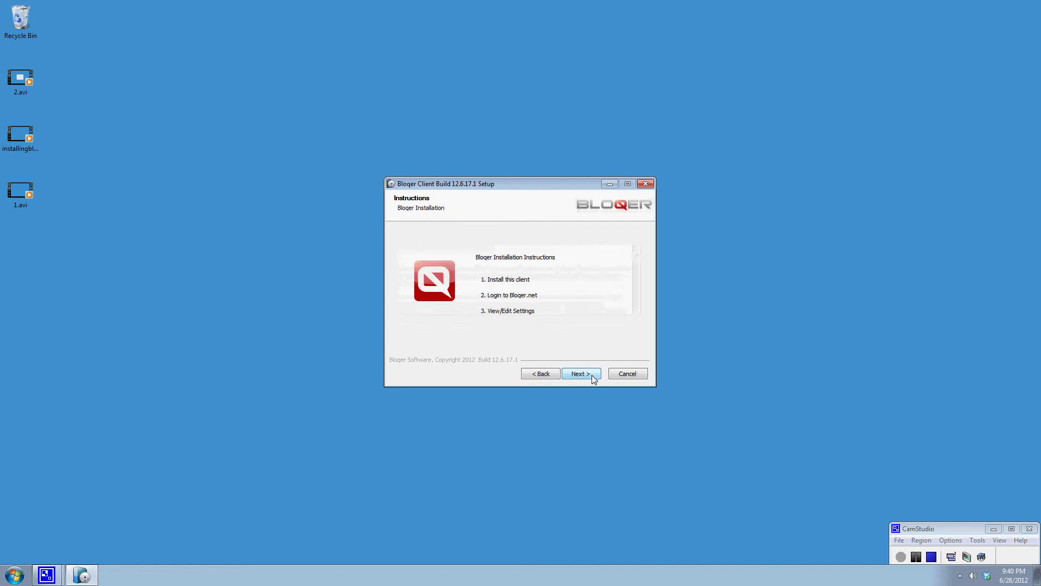
pyautogui.click(582, 376)
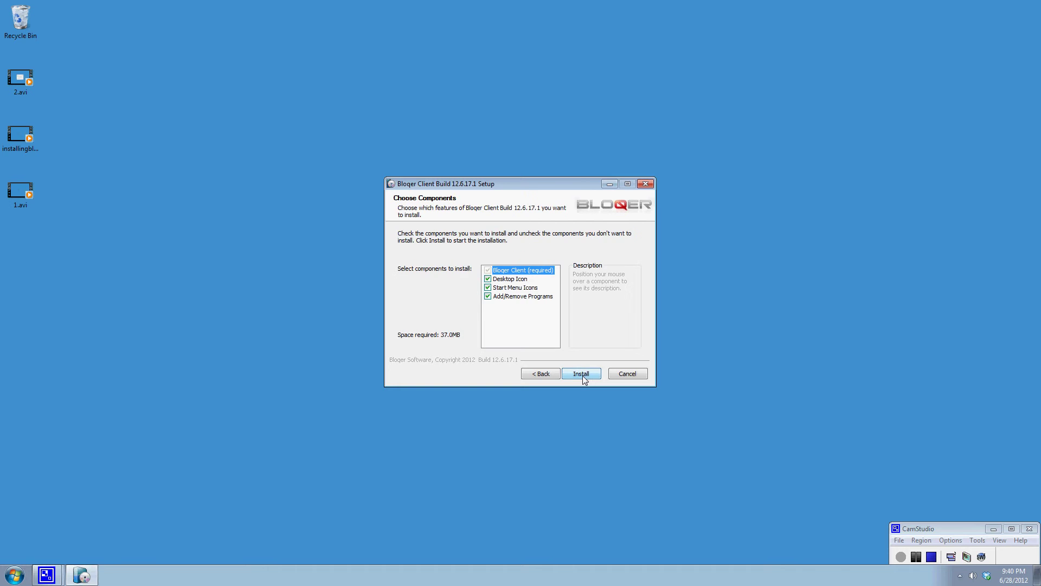
pyautogui.click(580, 374)
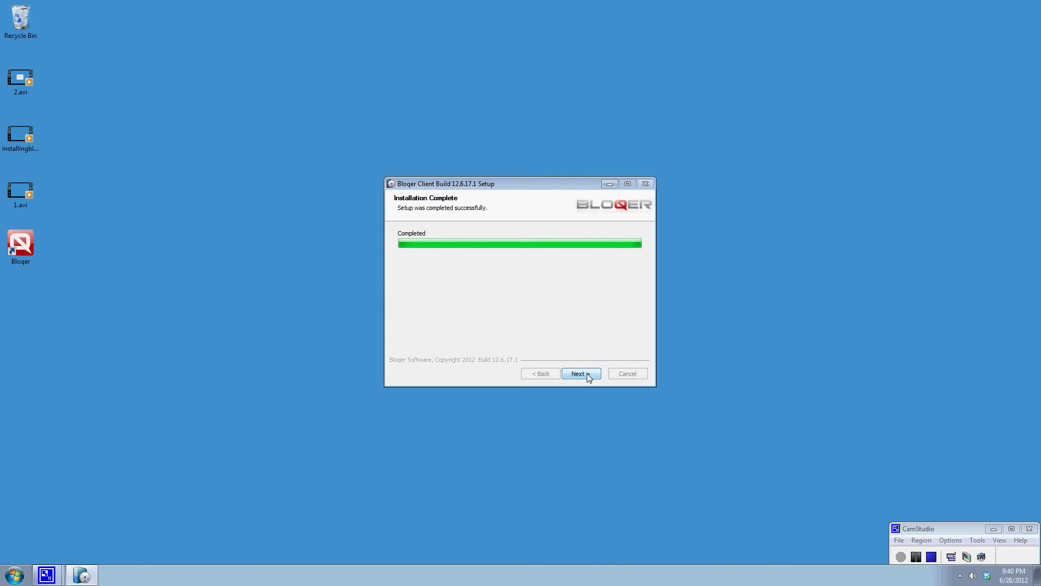
pyautogui.click(588, 375)
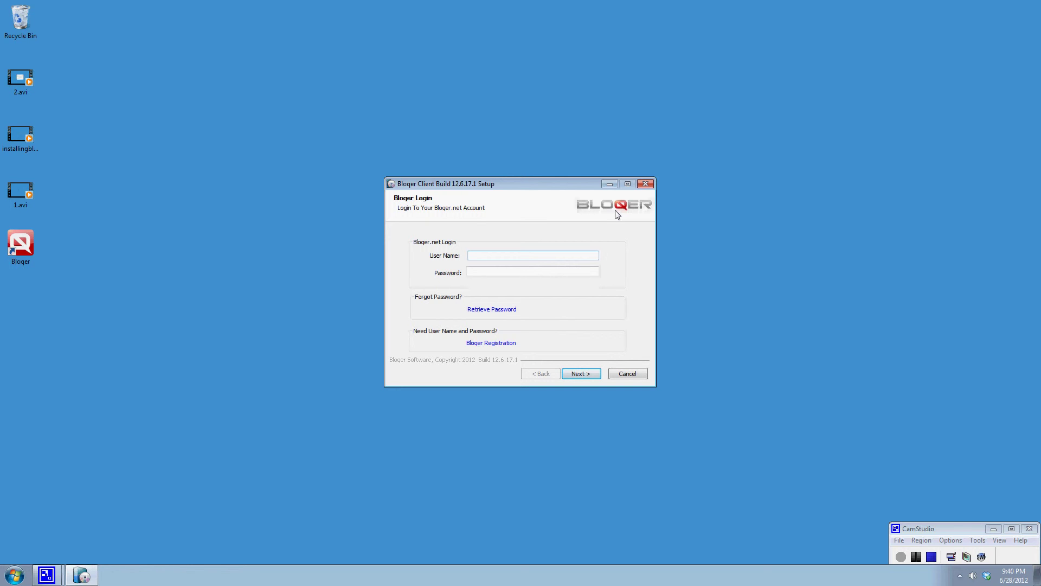
# - Enter the Bloqer.net account user name and password to add this computer, then close the wizard
pyautogui.write('testuser1test')
pyautogui.press('BackSpace')
pyautogui.press('BackSpace')
pyautogui.press('BackSpace')
pyautogui.press('BackSpace')
pyautogui.write('test123')
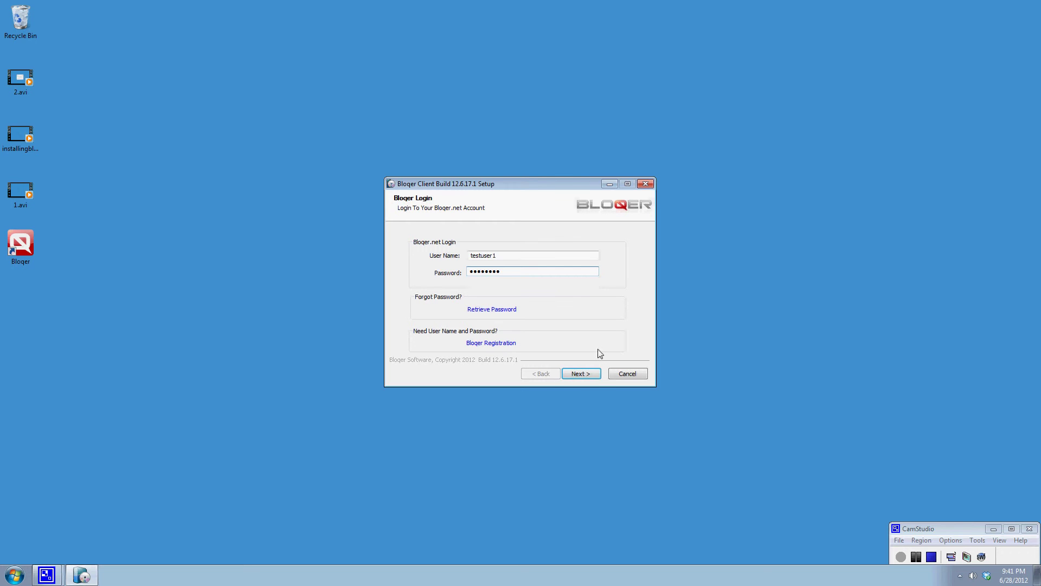
pyautogui.click(590, 376)
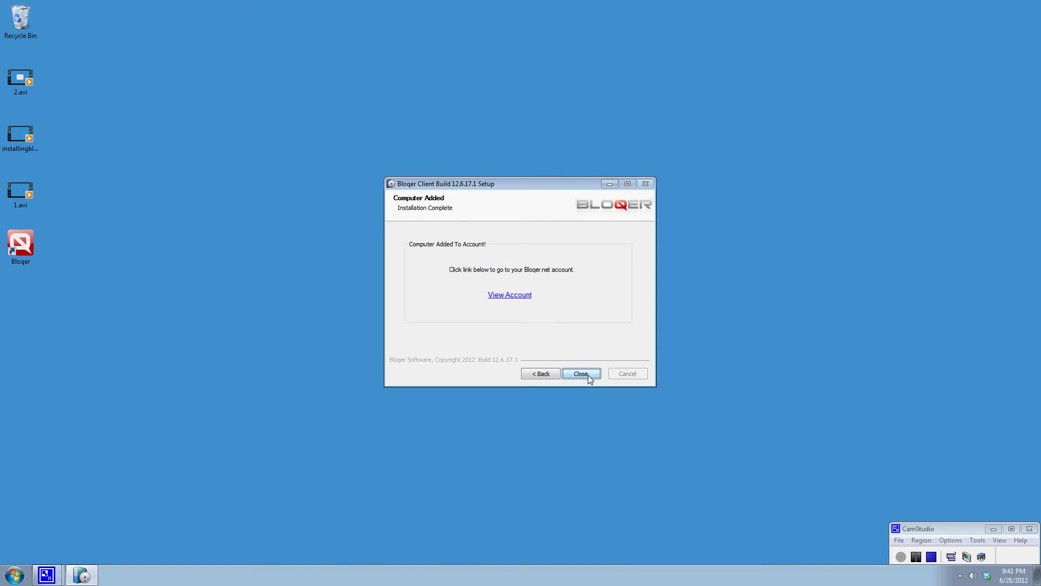
pyautogui.click(589, 377)
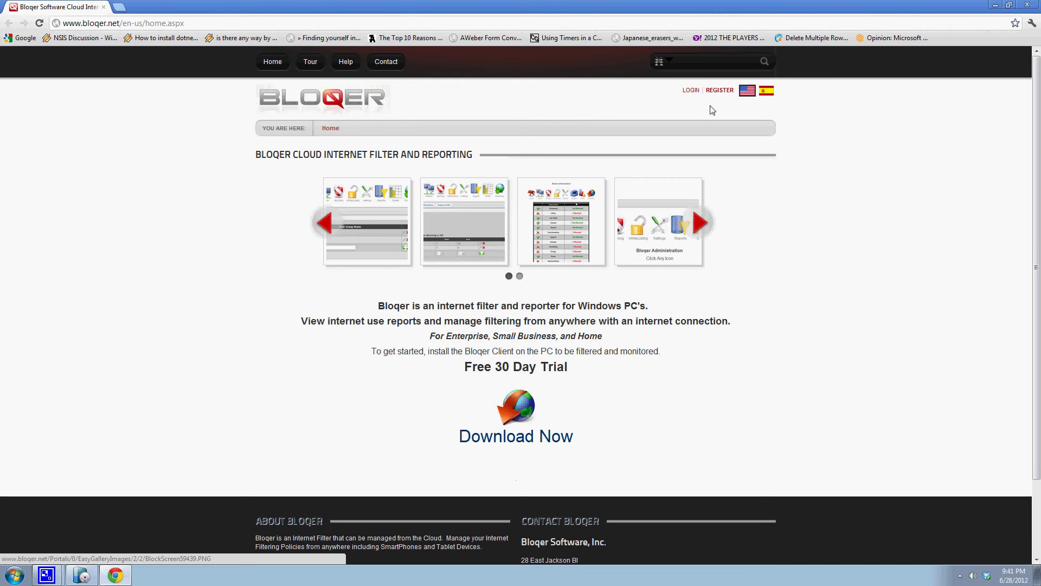
# - Sign in on the Bloqer.net website with the account user name and password
pyautogui.click(692, 92)
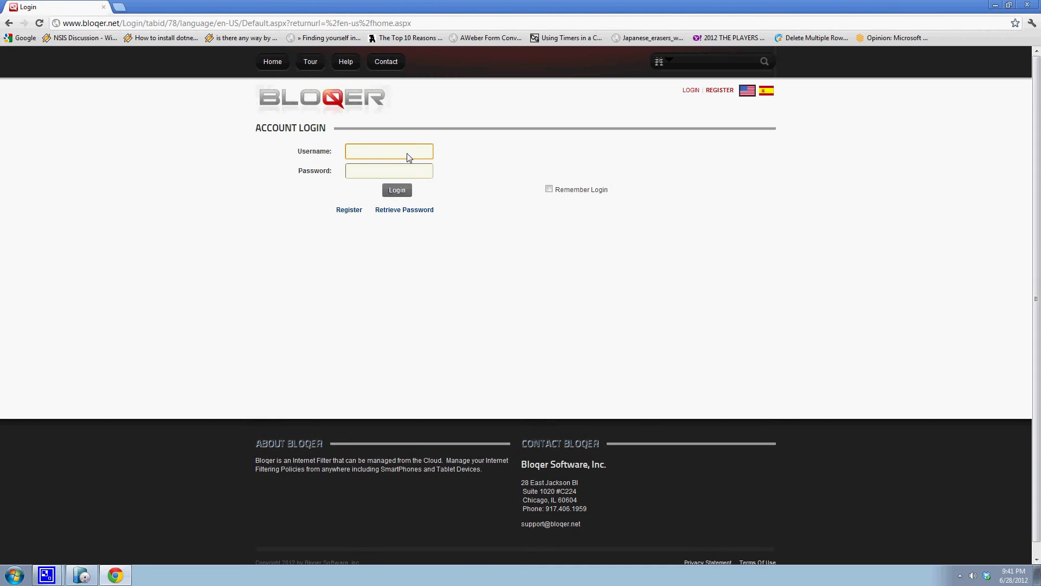
pyautogui.write('testuser1')
pyautogui.press('Tab')
pyautogui.write('password')
pyautogui.press('Return')
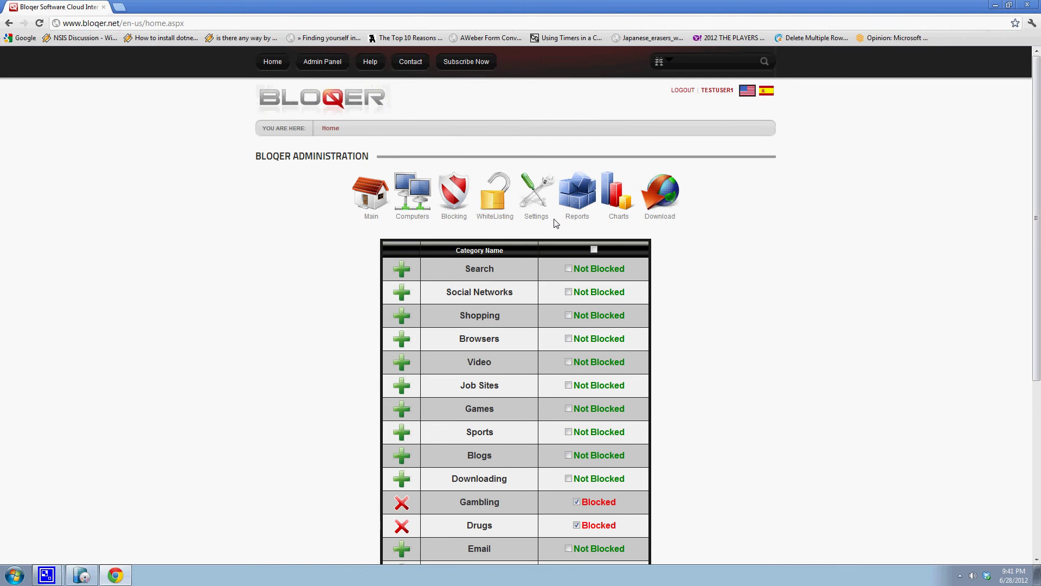
# - Open the Network page via the Computers icon to show the Groups list with Test_DefaultGroup
pyautogui.scroll(-3, 789, 319)
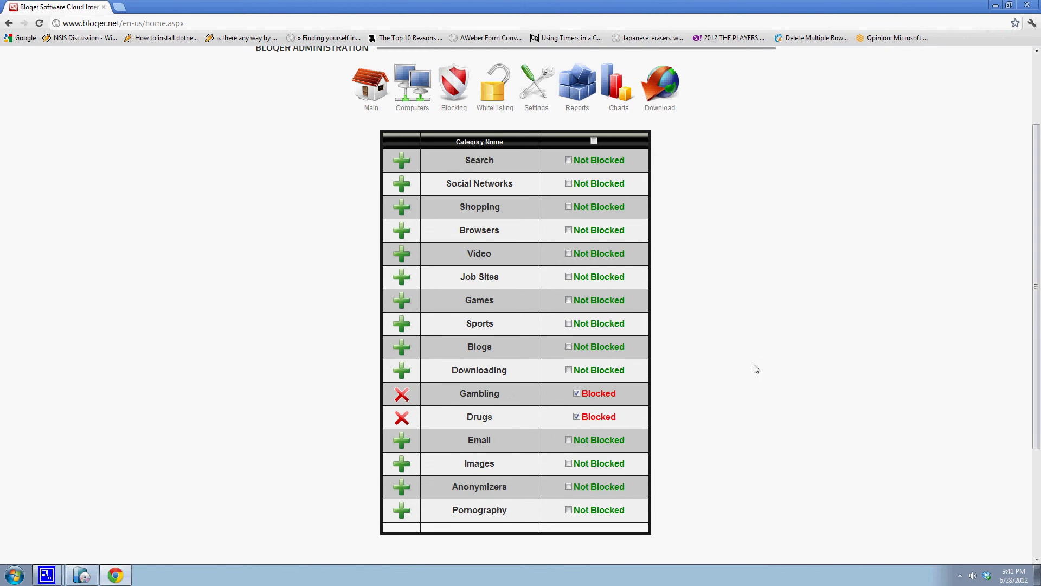
pyautogui.scroll(1, 768, 369)
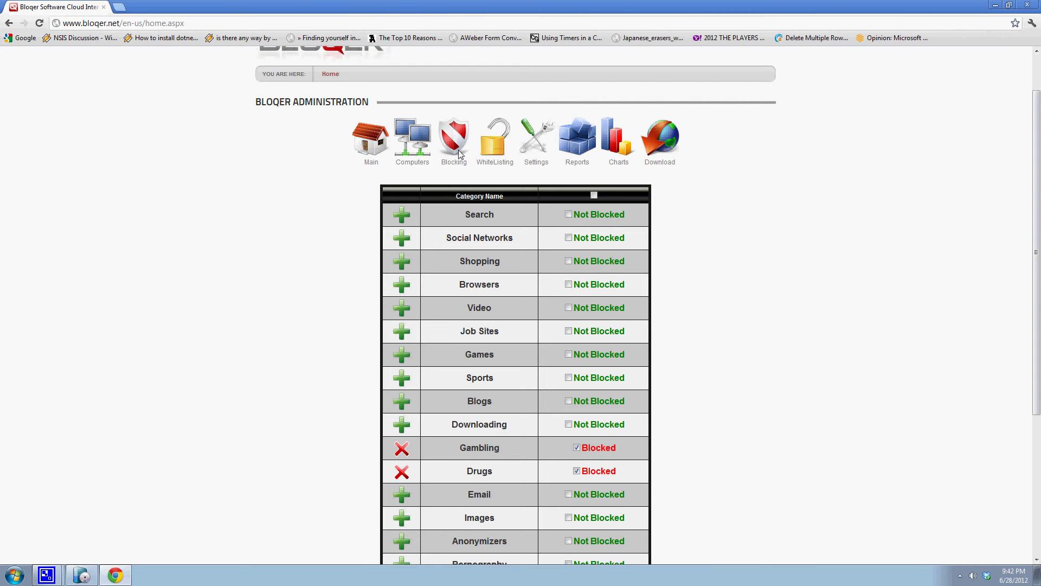
pyautogui.click(418, 145)
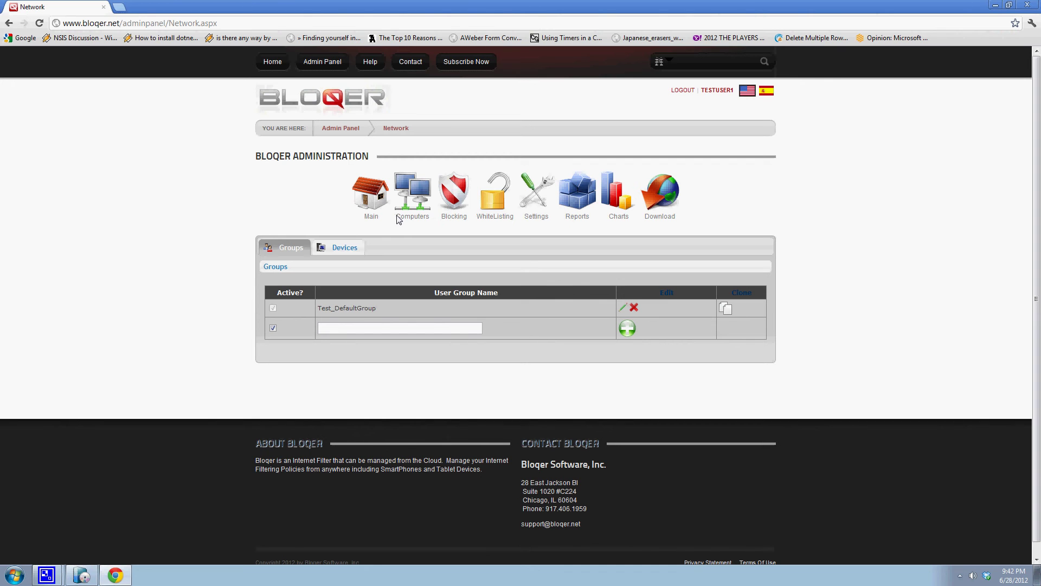
# - In the Devices list, replace the second computer's name with 'Second Computer' and save the entry
pyautogui.click(345, 248)
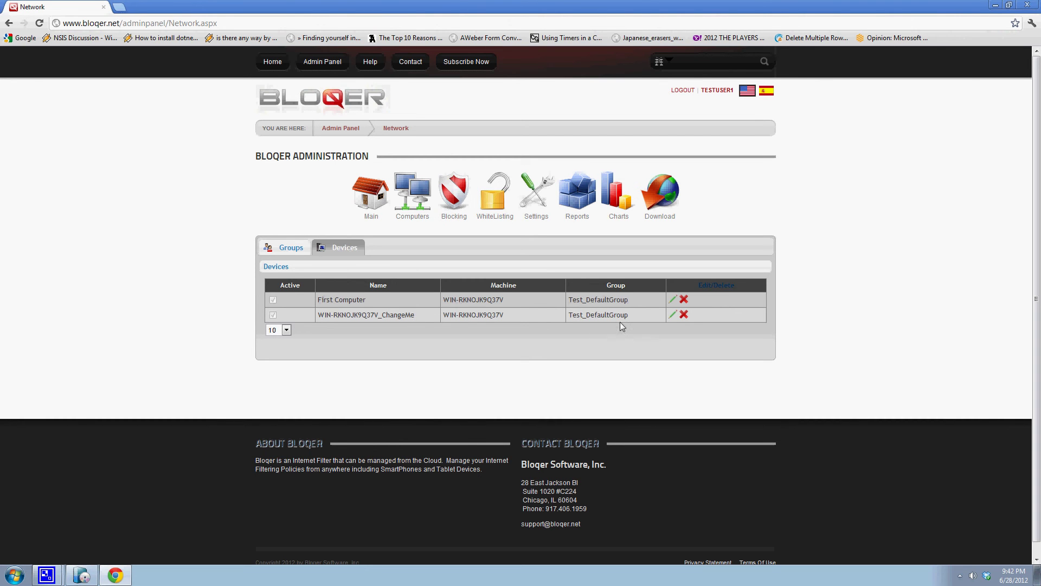
pyautogui.click(673, 316)
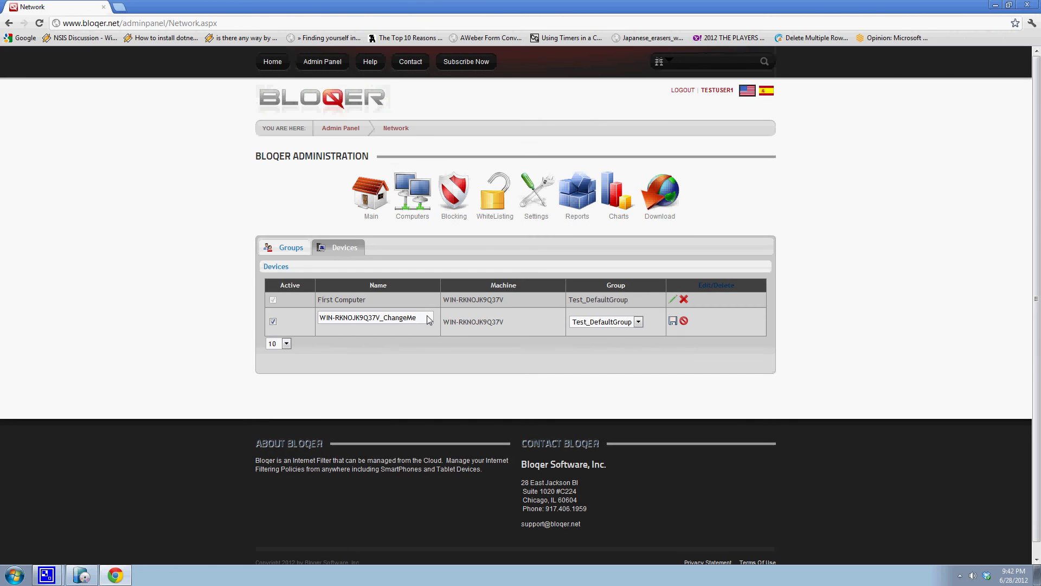
pyautogui.moveTo(431, 319); pyautogui.dragTo(312, 331)
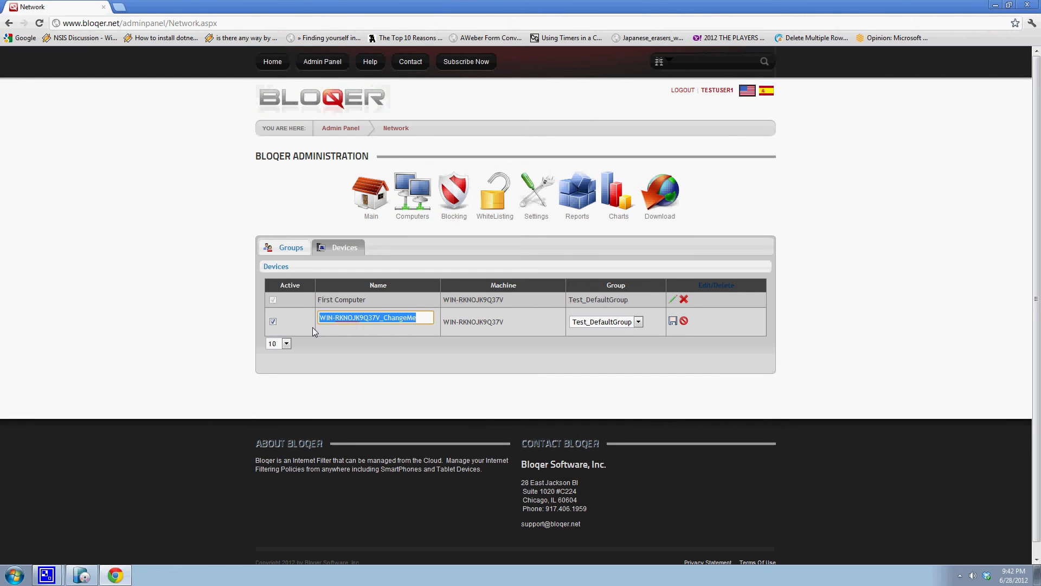
pyautogui.write('se')
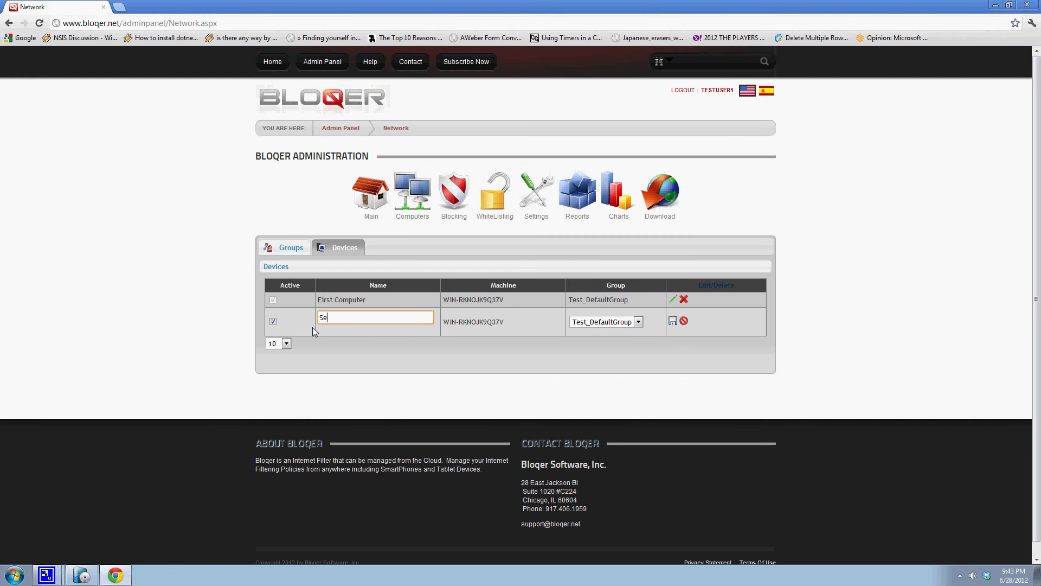
pyautogui.write('cond Computer')
pyautogui.click(672, 321)
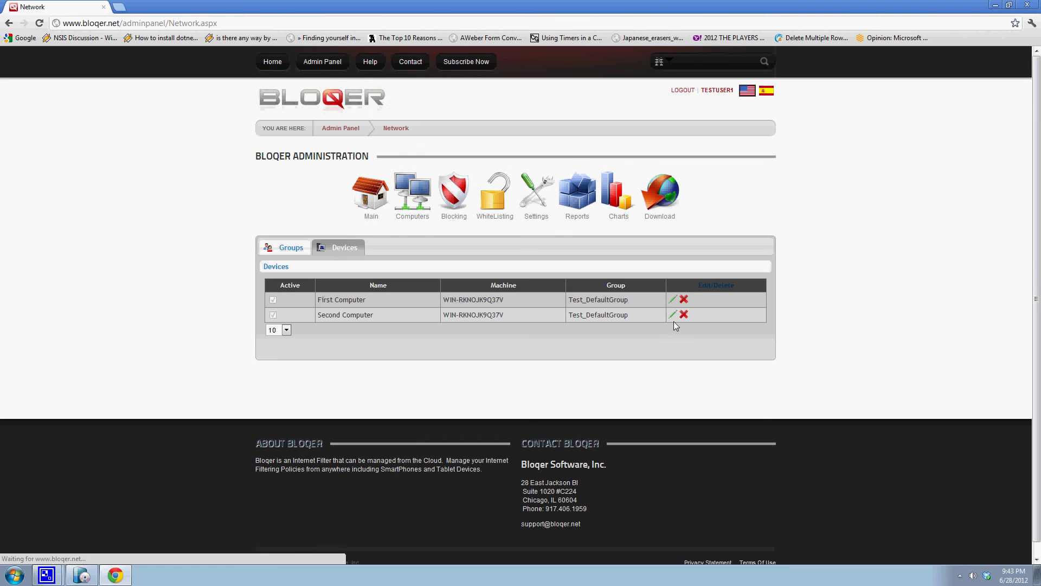
# - Add a group named 'Field Office Chicago' on the Groups tab, then return to Devices
pyautogui.click(288, 248)
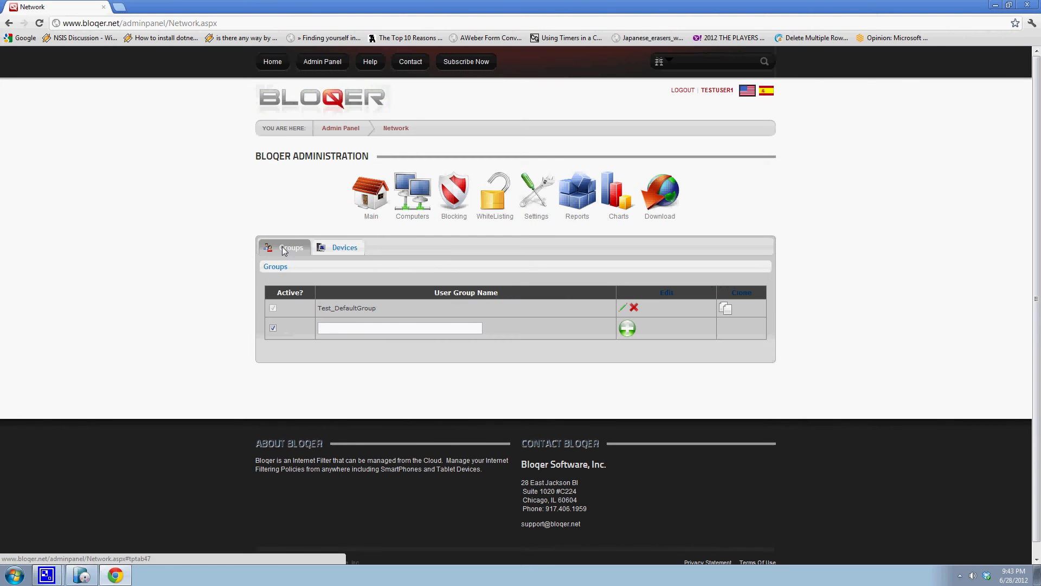
pyautogui.click(366, 332)
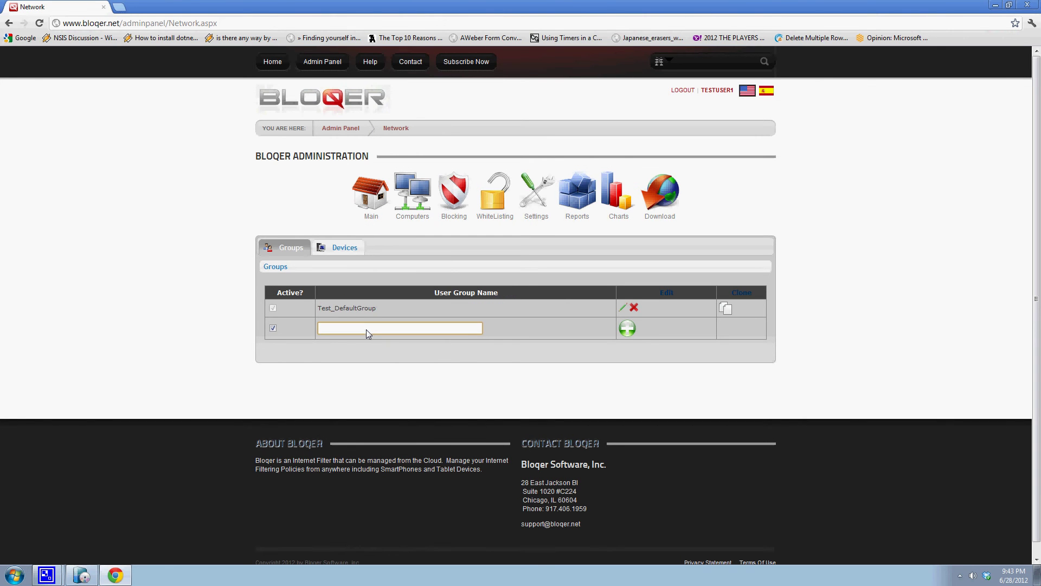
pyautogui.write('Field Office Chicago')
pyautogui.click(626, 328)
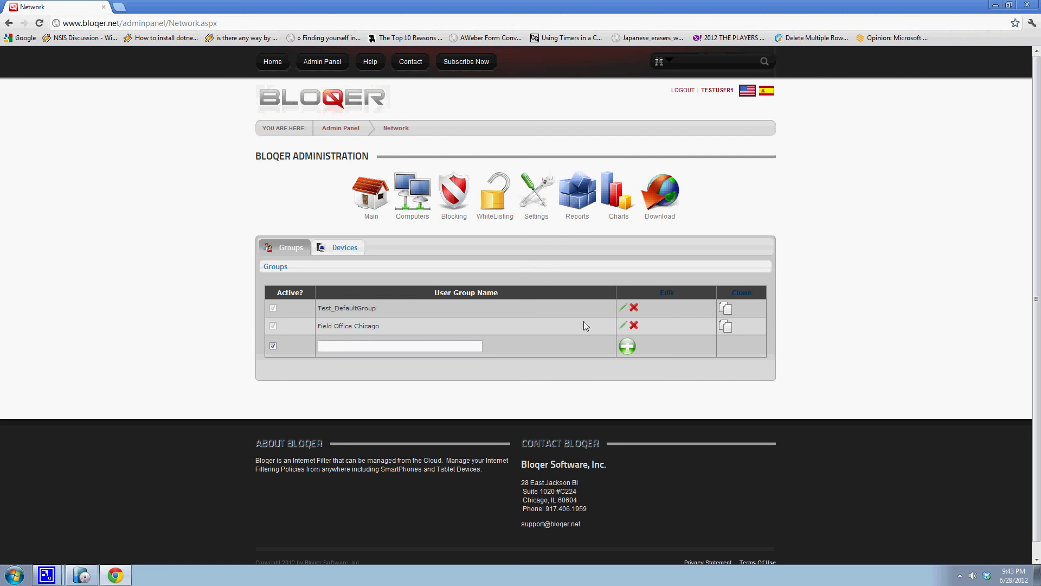
pyautogui.click(343, 249)
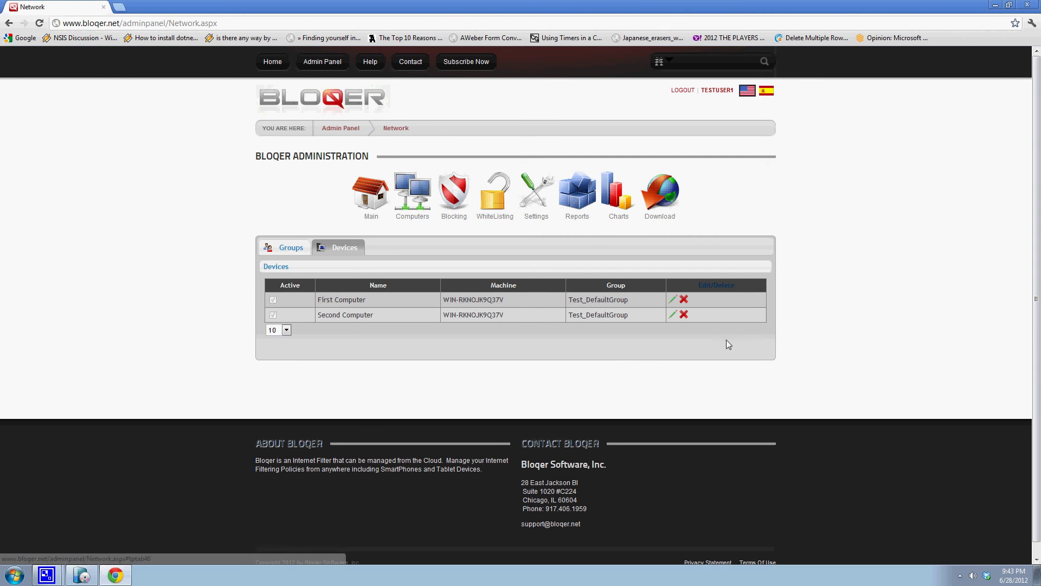
# - Assign Second Computer to the Field Office Chicago group and go back to the Main category page
pyautogui.click(674, 316)
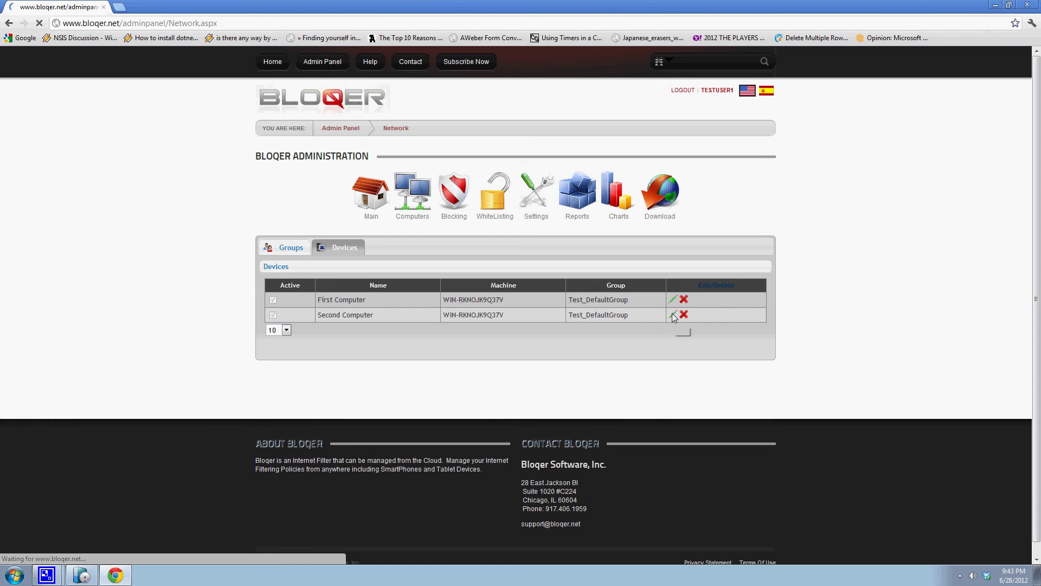
pyautogui.click(642, 321)
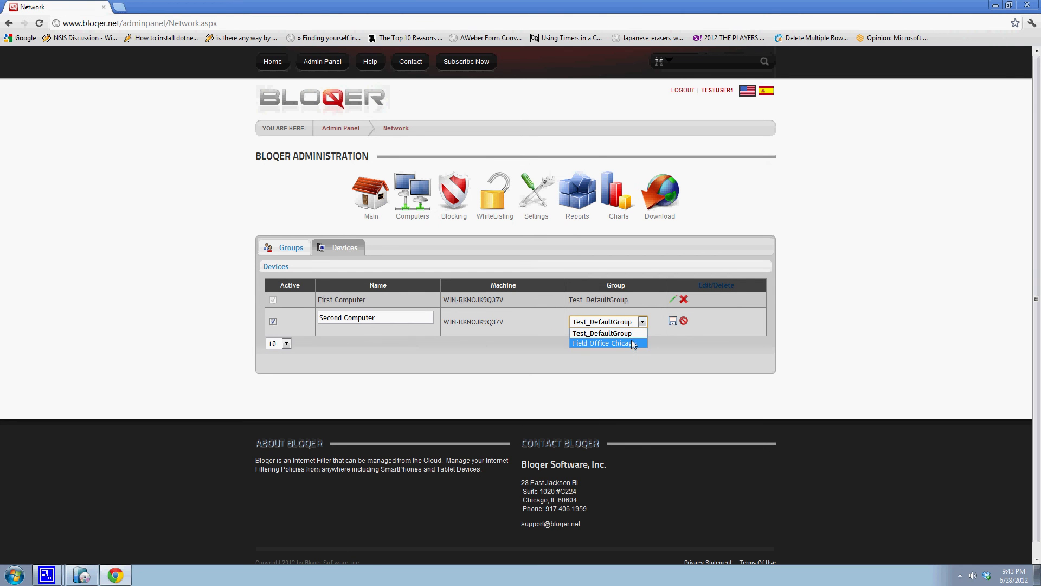
pyautogui.click(632, 344)
pyautogui.click(674, 322)
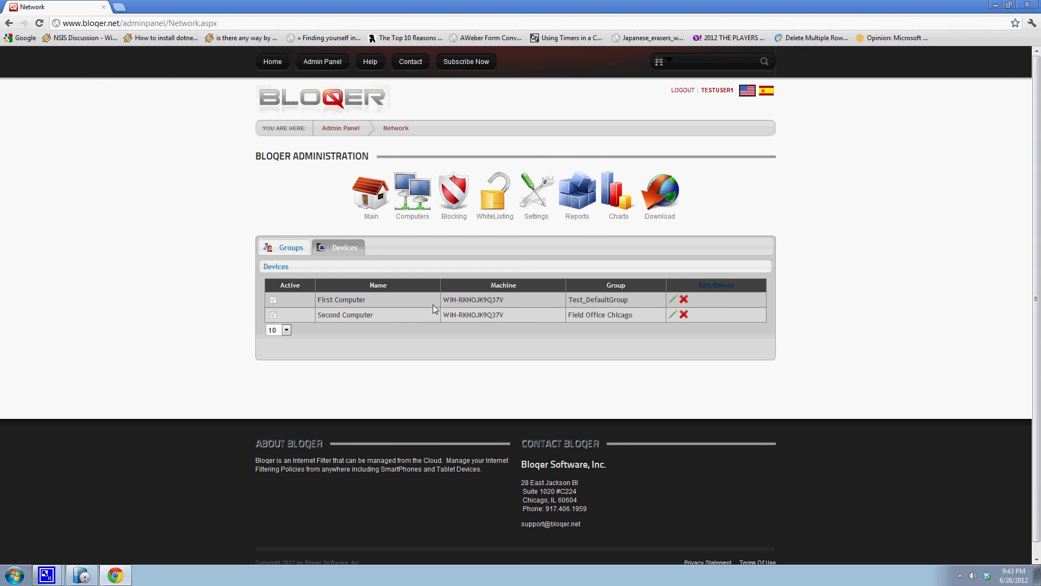
pyautogui.click(374, 202)
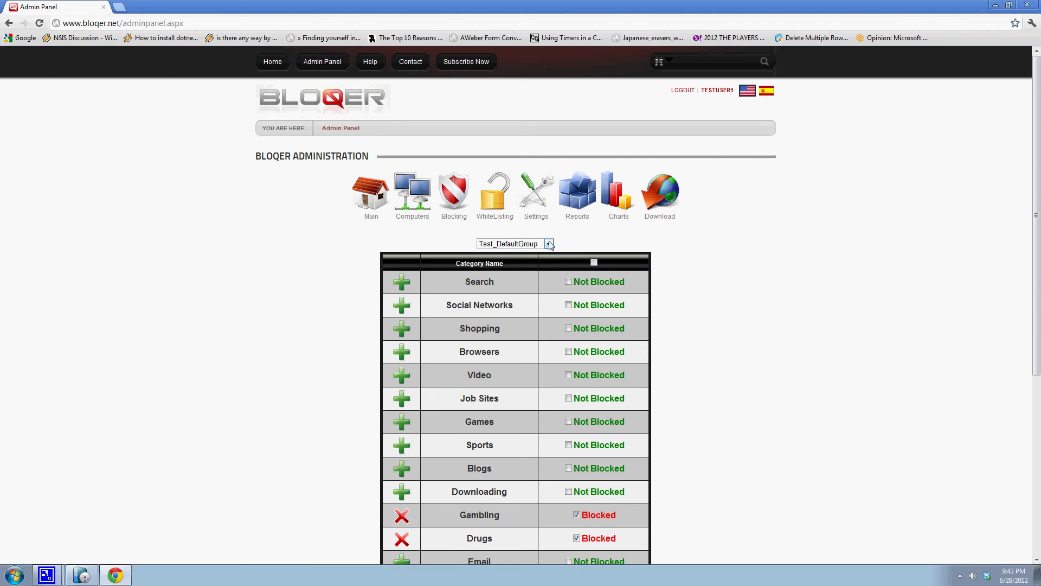
# - Block Pornography, Sports and Search for Field Office Chicago, then switch the view to Test_DefaultGroup
pyautogui.scroll(-1, 719, 283)
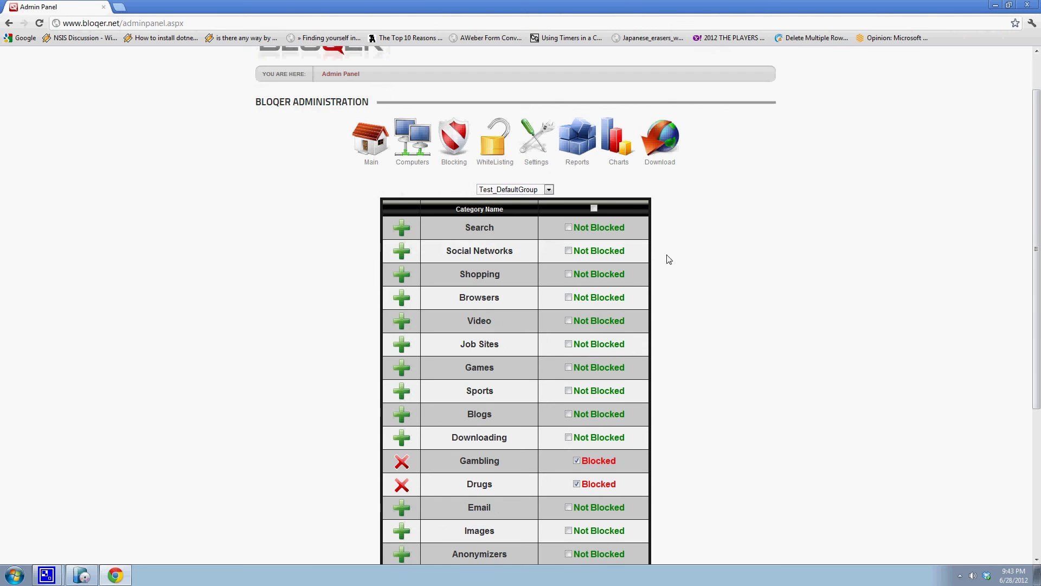
pyautogui.click(549, 190)
pyautogui.click(521, 209)
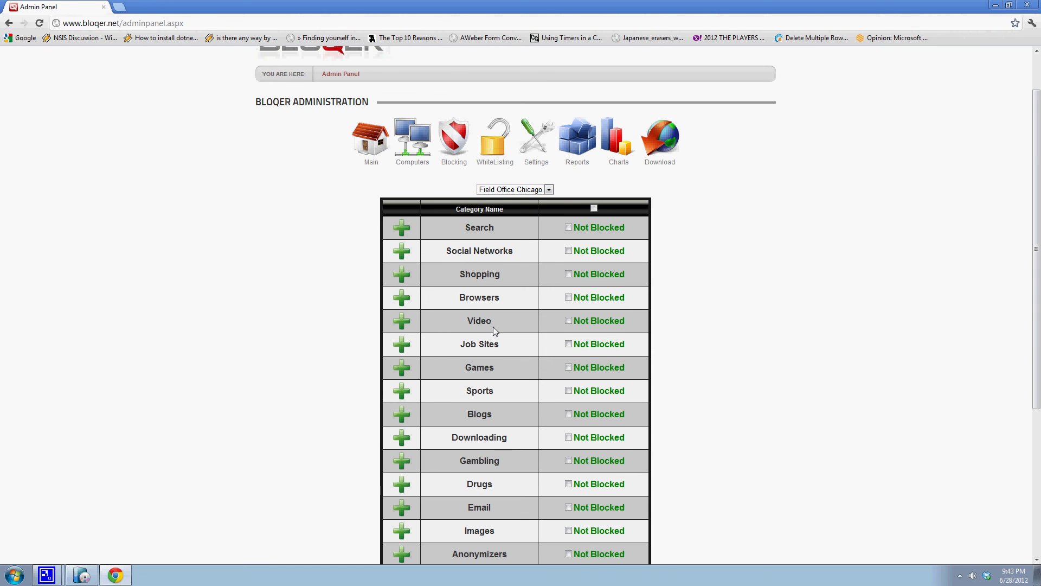
pyautogui.scroll(-2, 494, 328)
pyautogui.scroll(1, 495, 330)
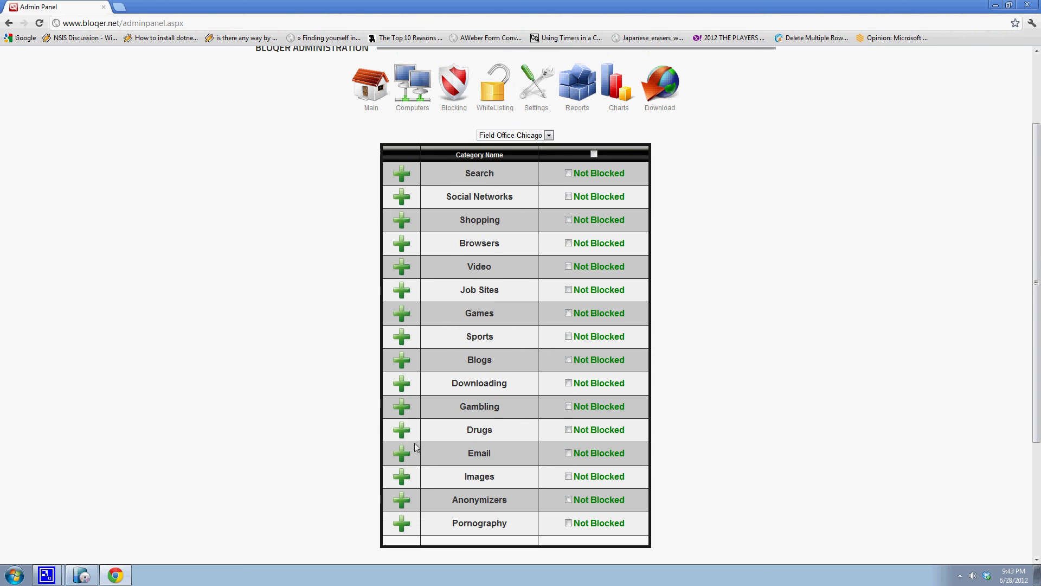
pyautogui.click(402, 524)
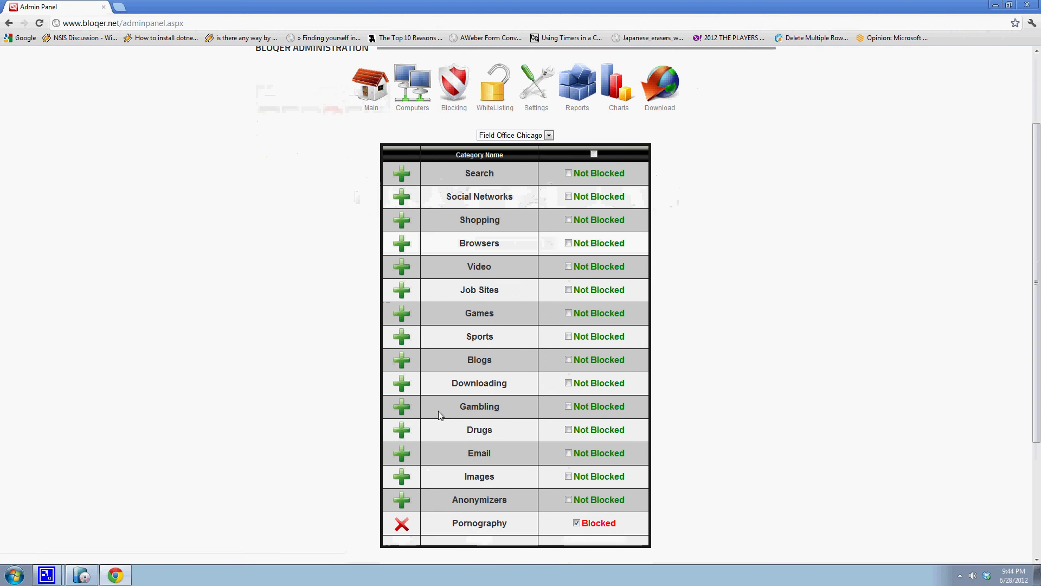
pyautogui.click(402, 337)
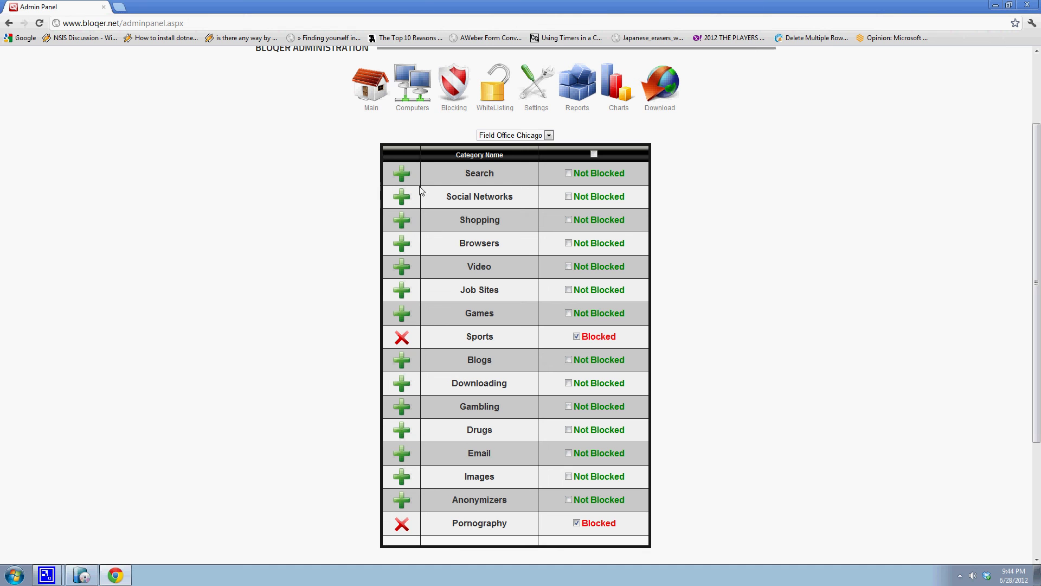
pyautogui.click(402, 175)
pyautogui.click(547, 137)
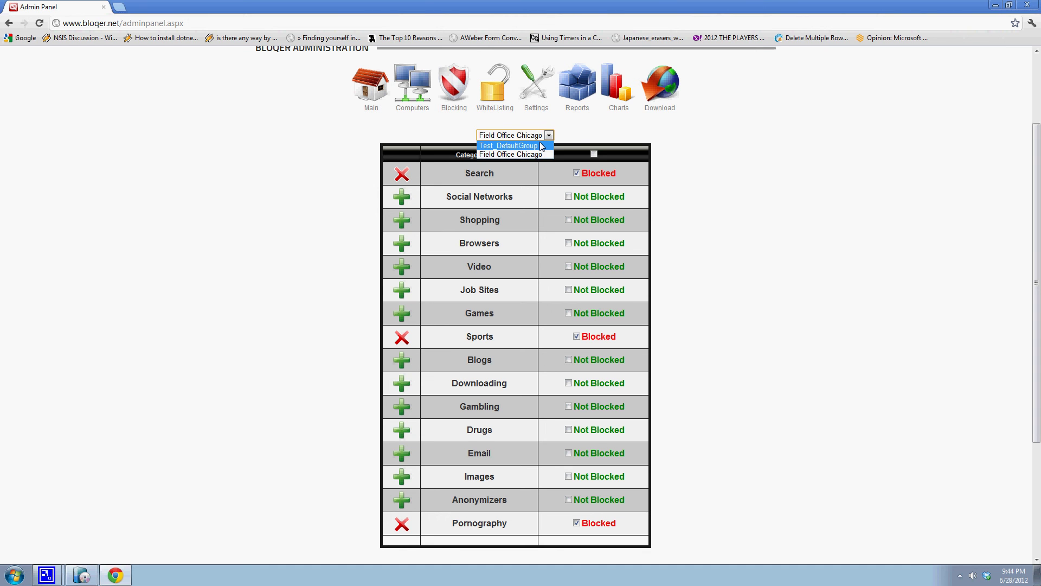
pyautogui.click(541, 145)
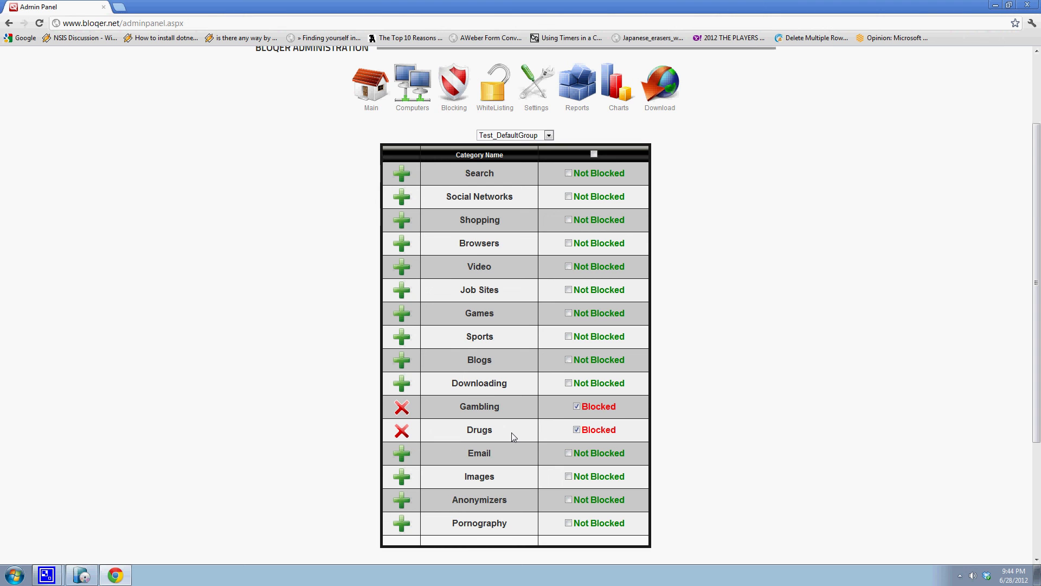
# - Review Test_DefaultGroup's blocked categories, then minimize Chrome to reveal the Installation Complete page
pyautogui.scroll(2, 829, 366)
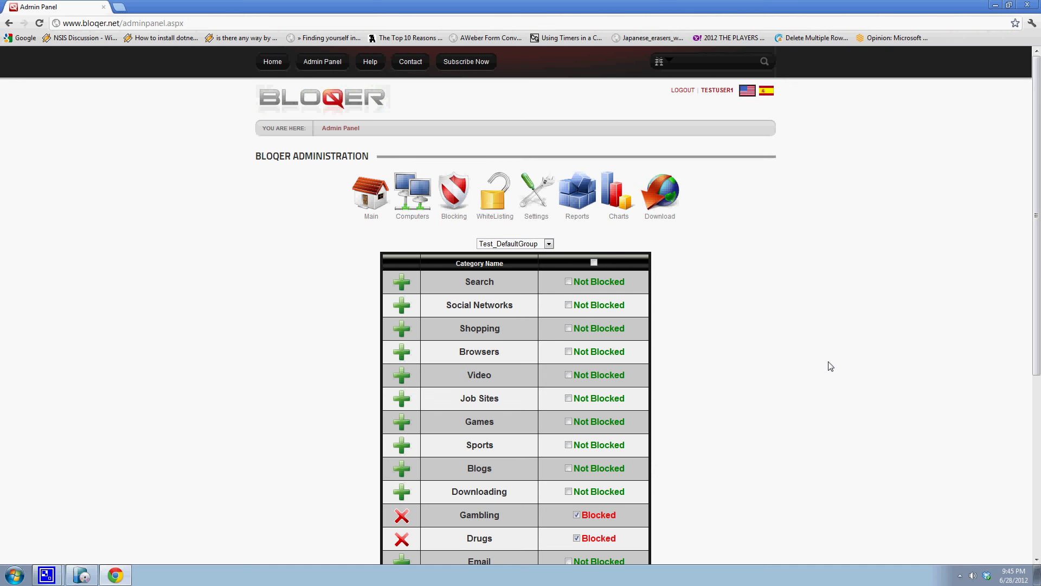
pyautogui.click(996, 5)
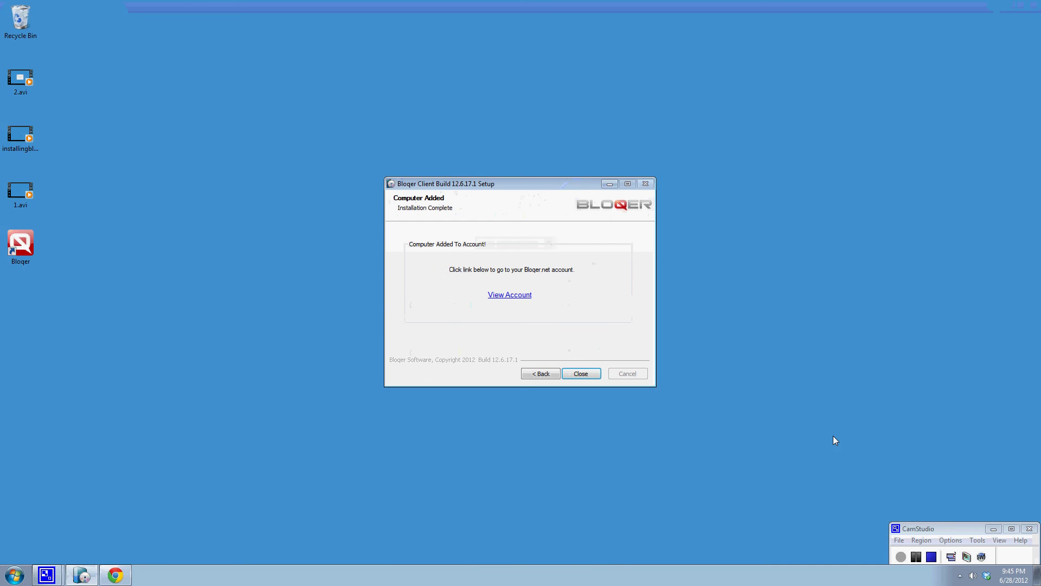